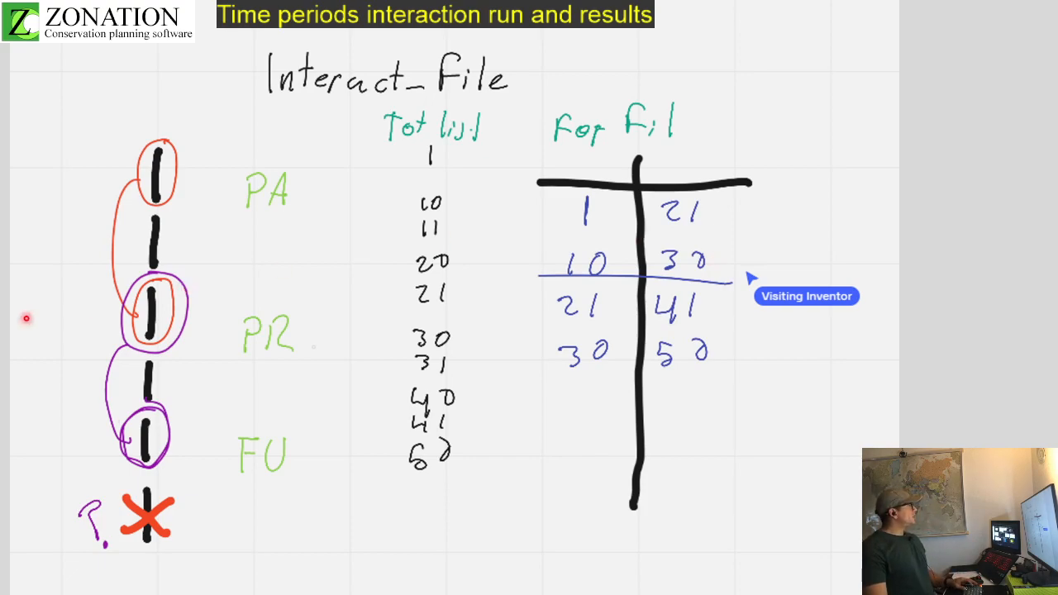
Step: Switch to the text editor and review the removal and edge settings in set_caz.dat
key("alt+Tab")
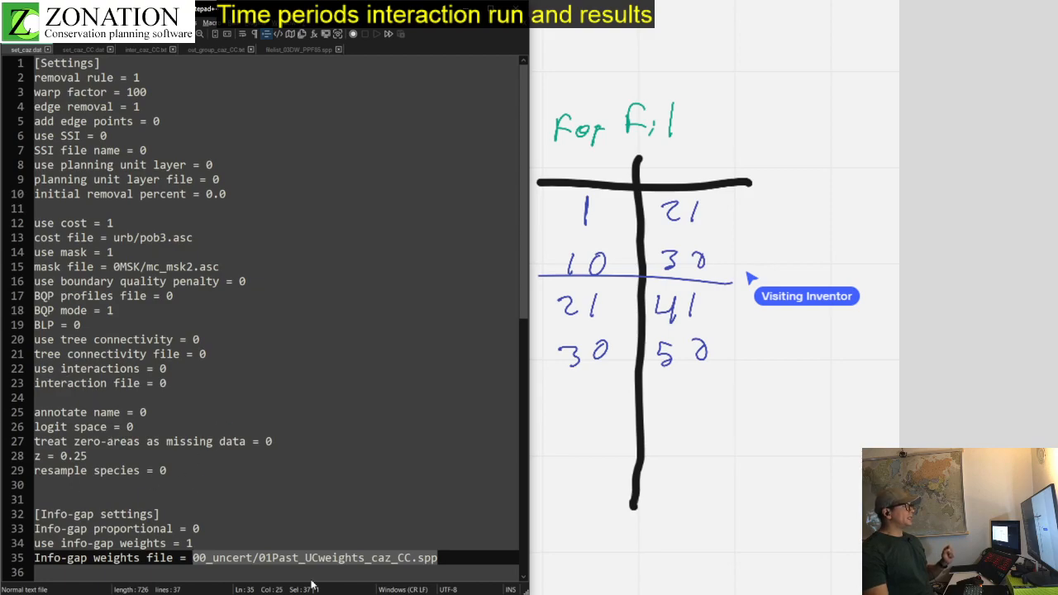
left_click(194, 558)
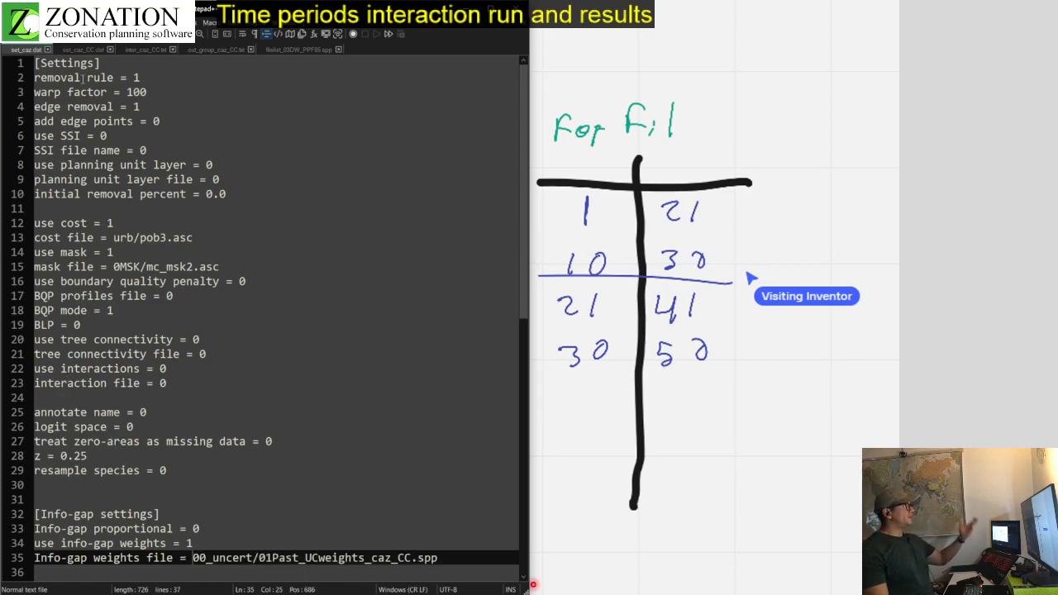
left_click_drag(47, 77, 186, 105)
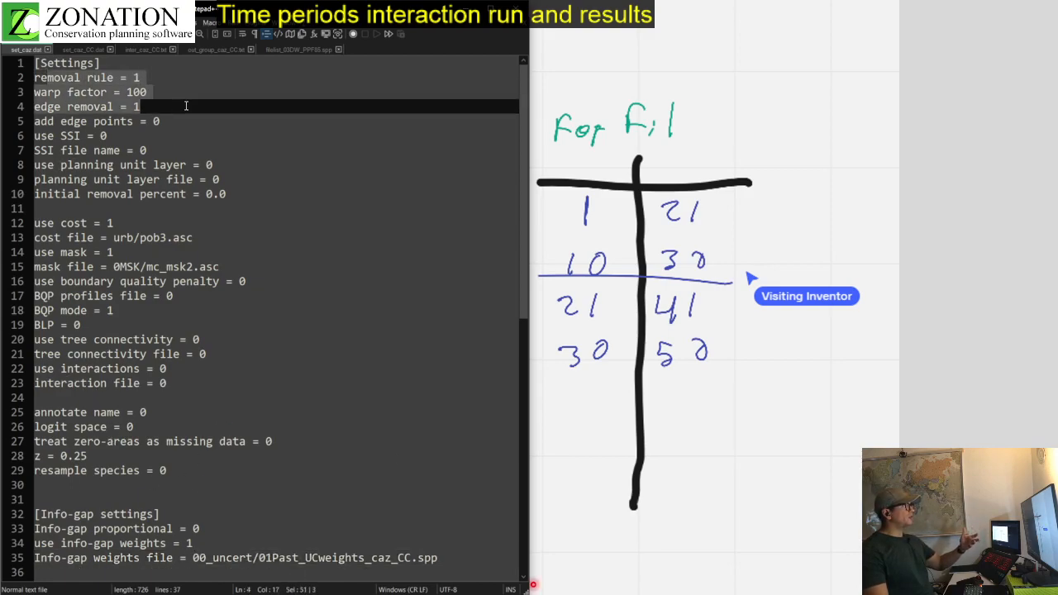
Step: Open set_caz_CC.dat and examine its use interactions, interaction file, use groups and groups file settings
left_click(83, 52)
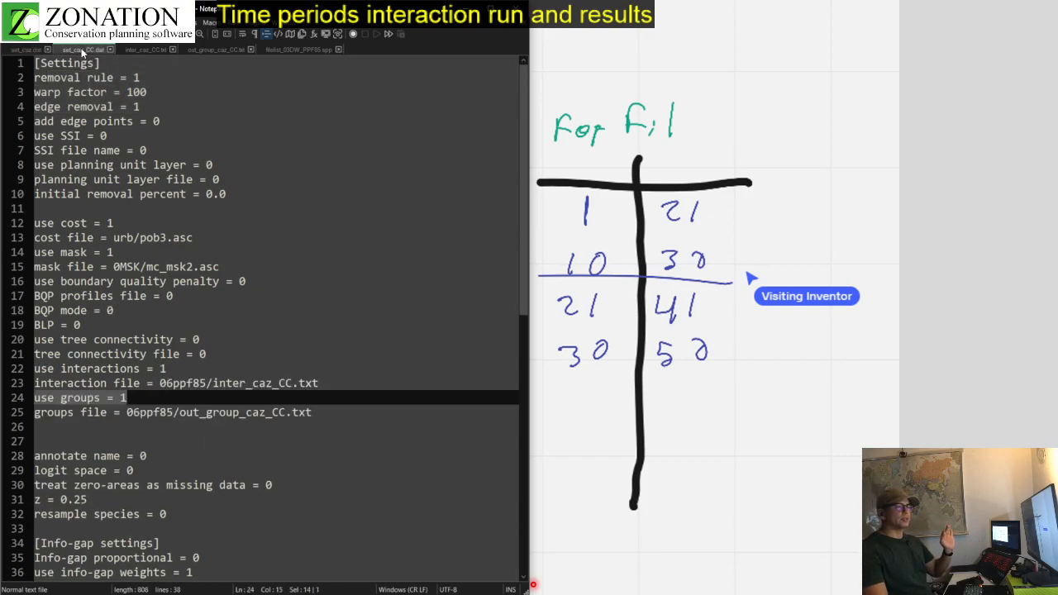
left_click_drag(35, 335, 344, 417)
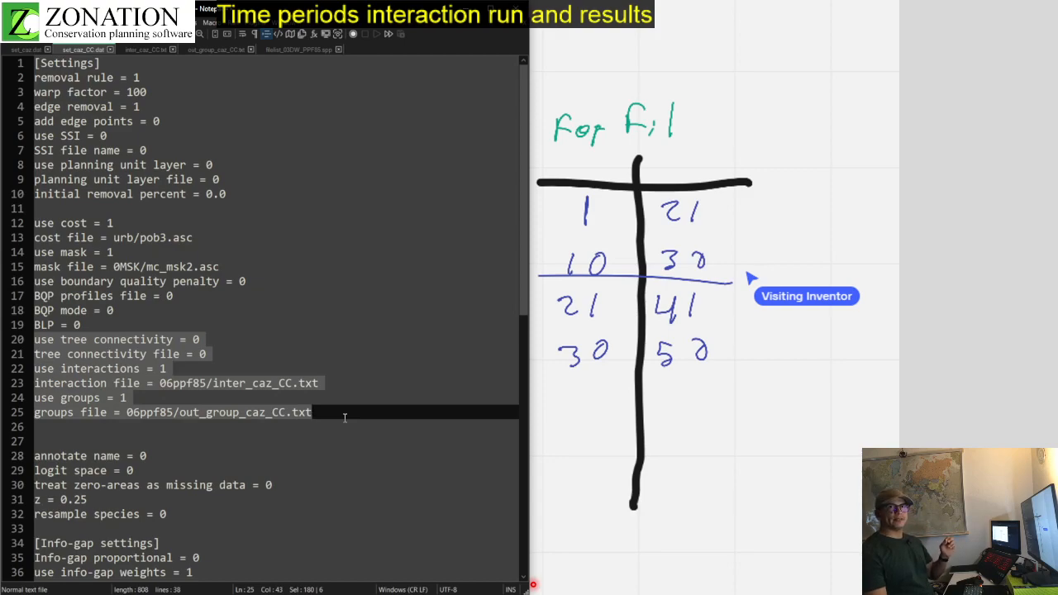
left_click(87, 367)
left_click_drag(166, 368, 153, 368)
left_click_drag(39, 378, 326, 383)
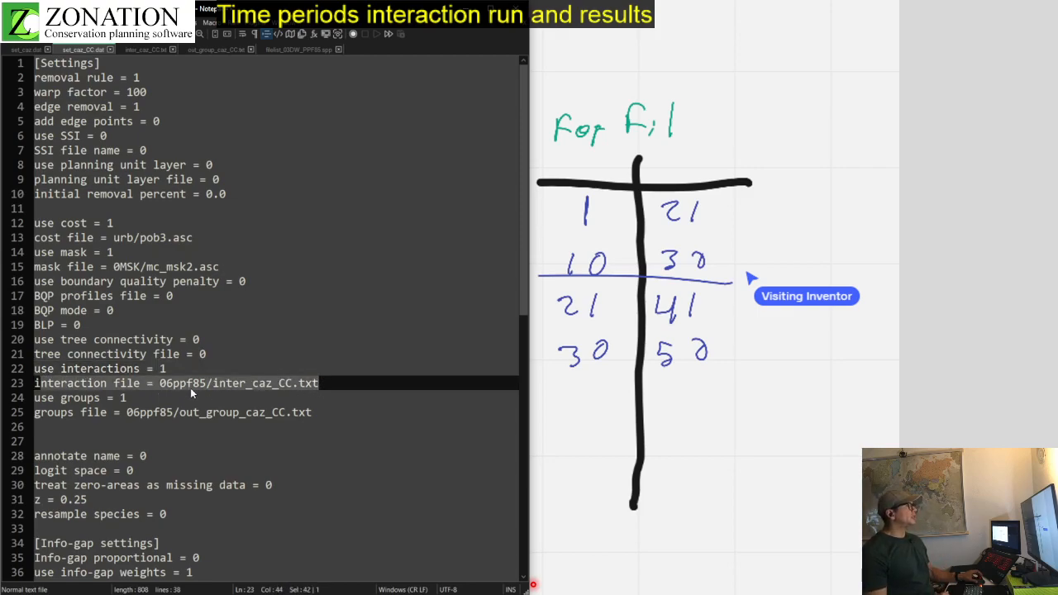
left_click(124, 397)
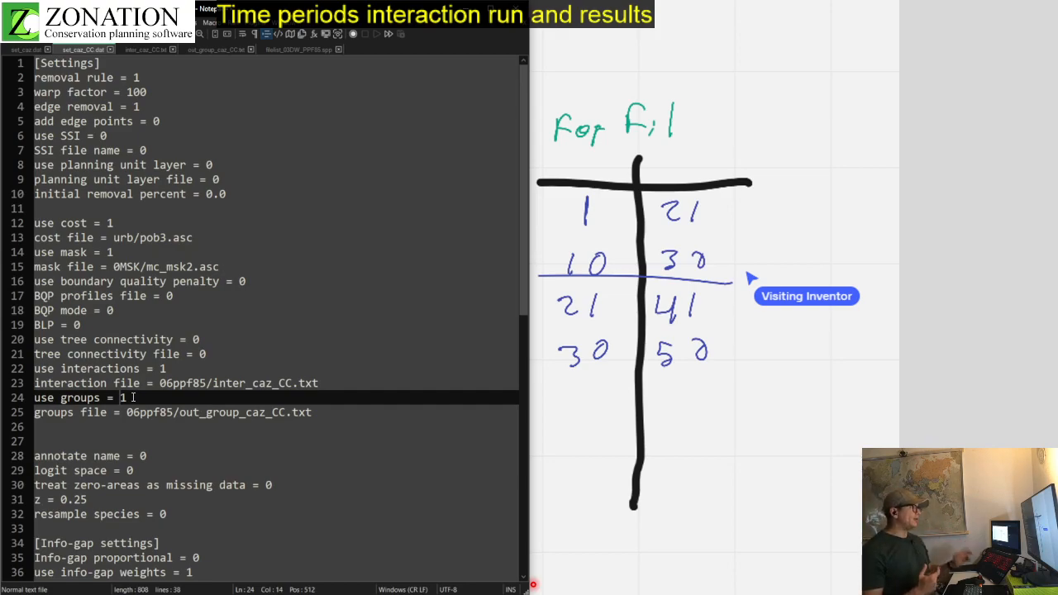
left_click_drag(127, 411, 322, 415)
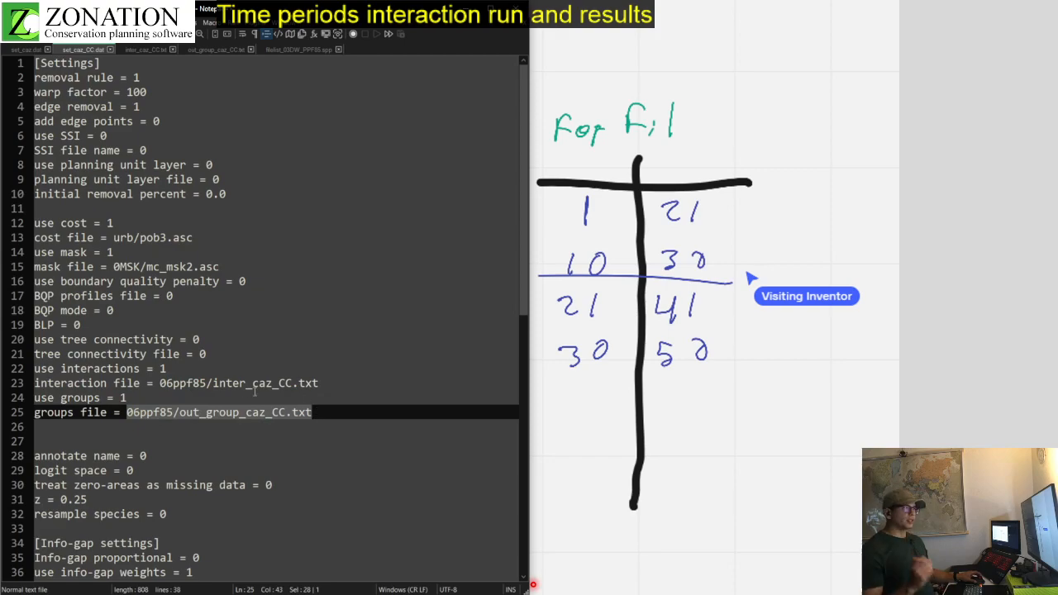
Step: Review the species pairs in inter_caz_CC.txt and the group codes in out_group_caz_CC.txt
left_click(142, 50)
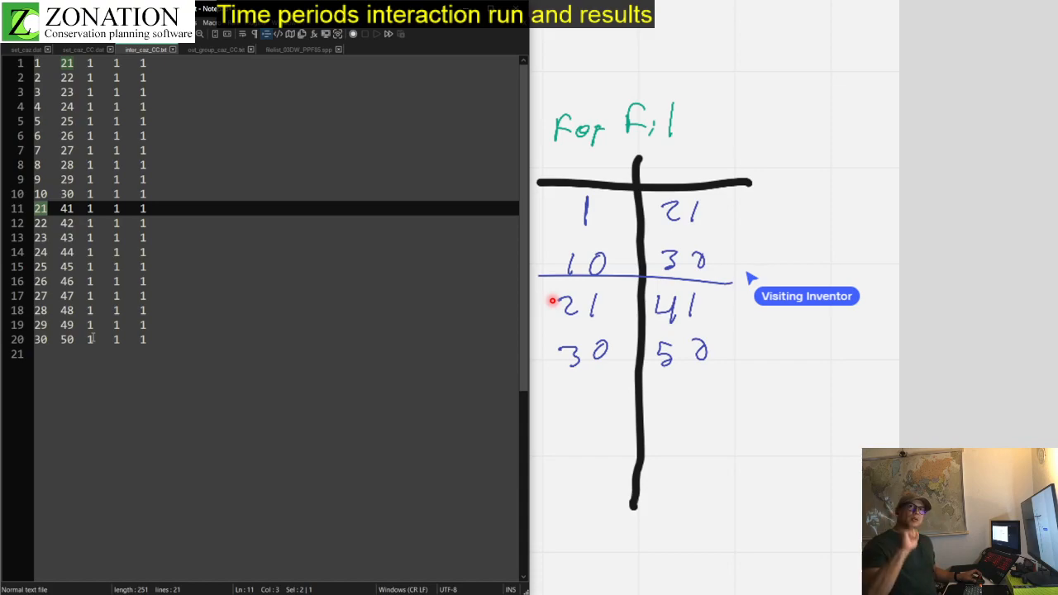
left_click(212, 48)
scroll(193, 225, "up", 10)
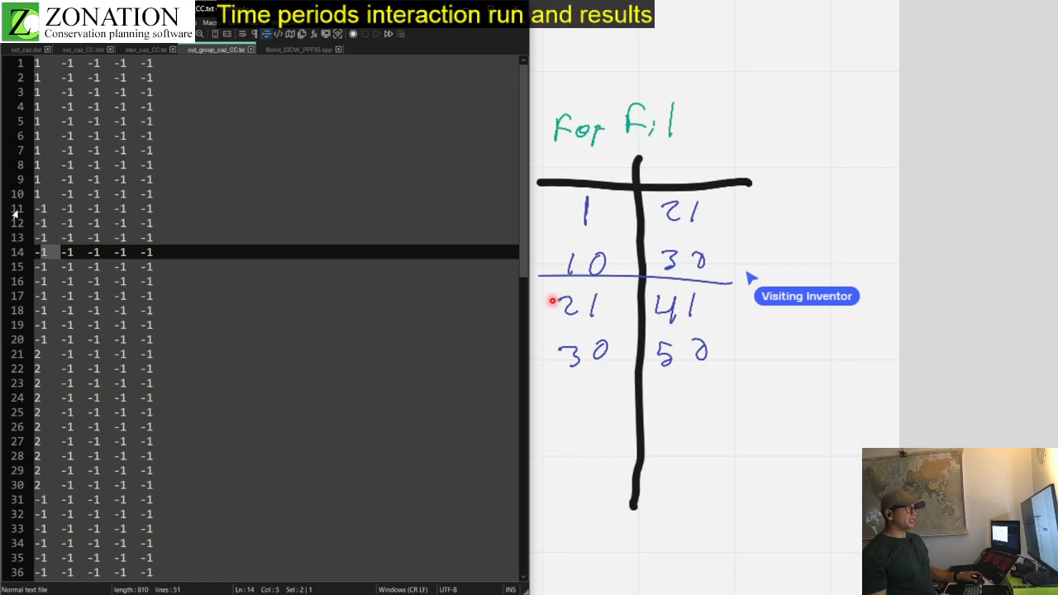
left_click(34, 356)
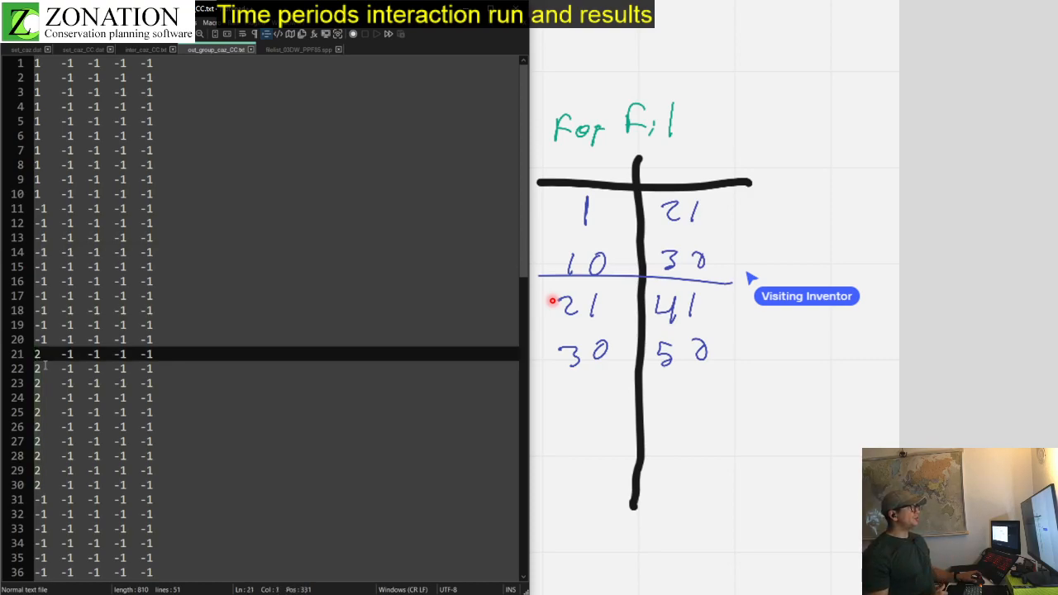
scroll(45, 364, "down", 12)
scroll(46, 364, "up", 6)
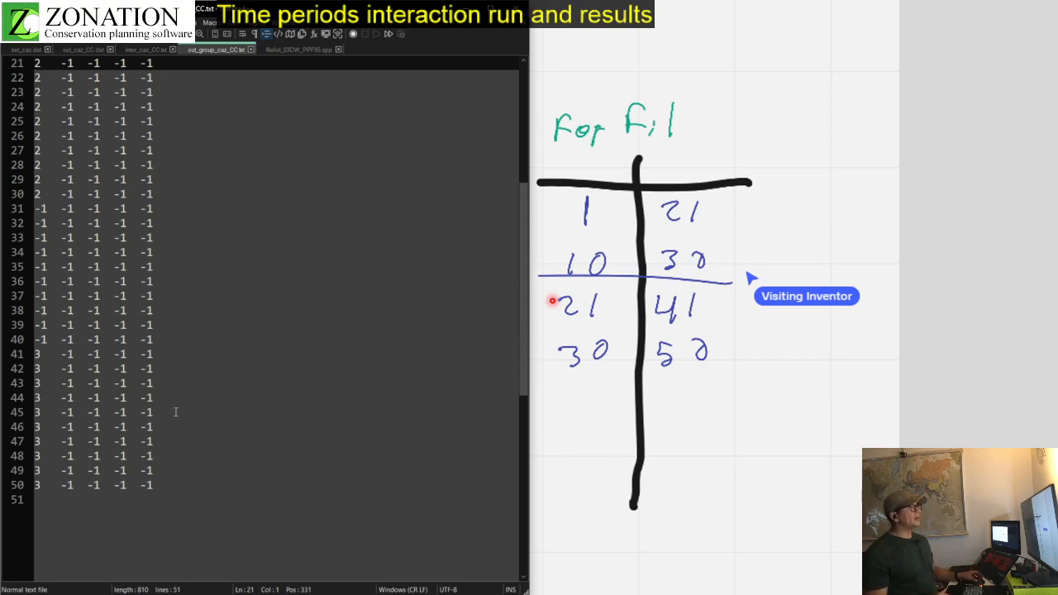
Step: Compare the groups file with filelist_03DW_PPF85.spp, examining the species layer names on lines 1 and 11
left_click(295, 50)
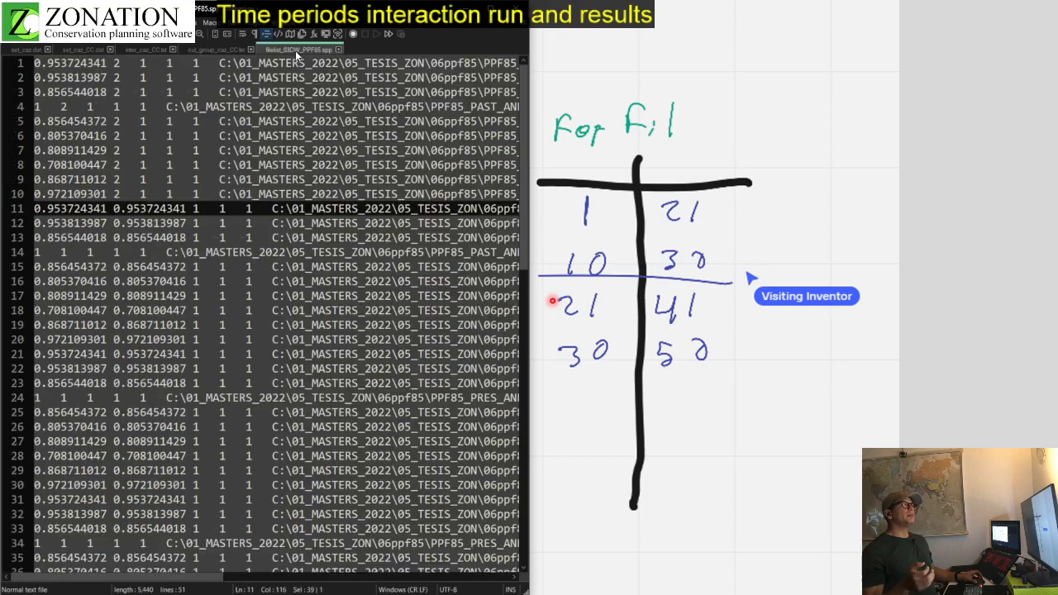
left_click(212, 48)
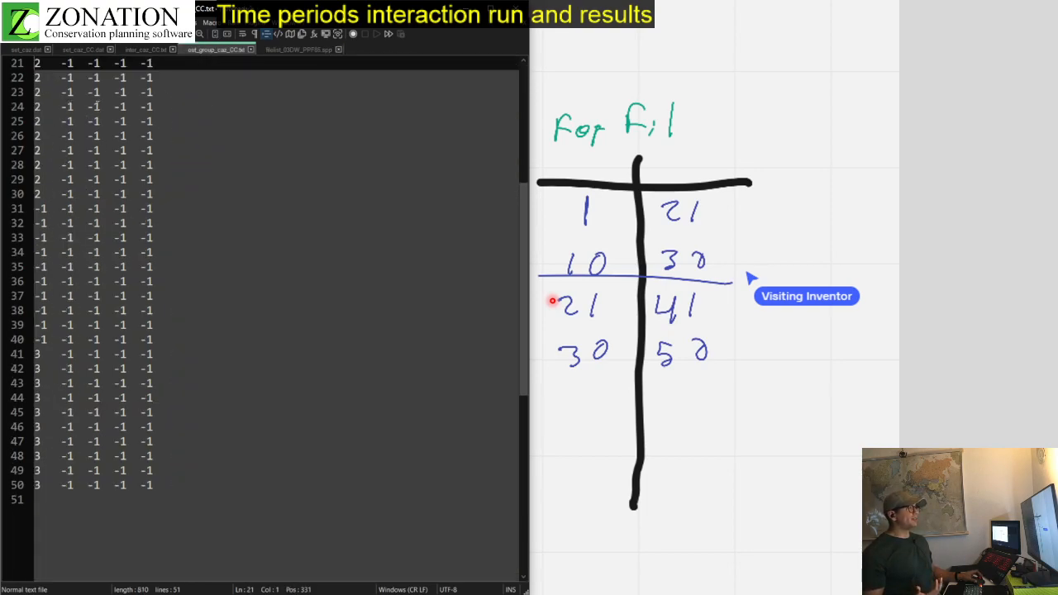
left_click(301, 48)
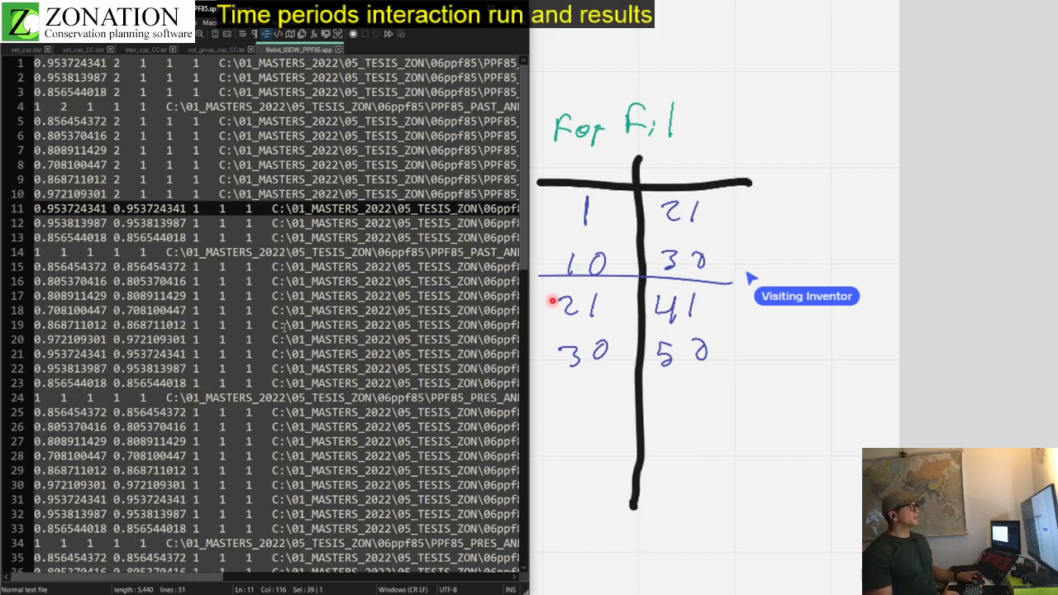
left_click_drag(197, 580, 317, 580)
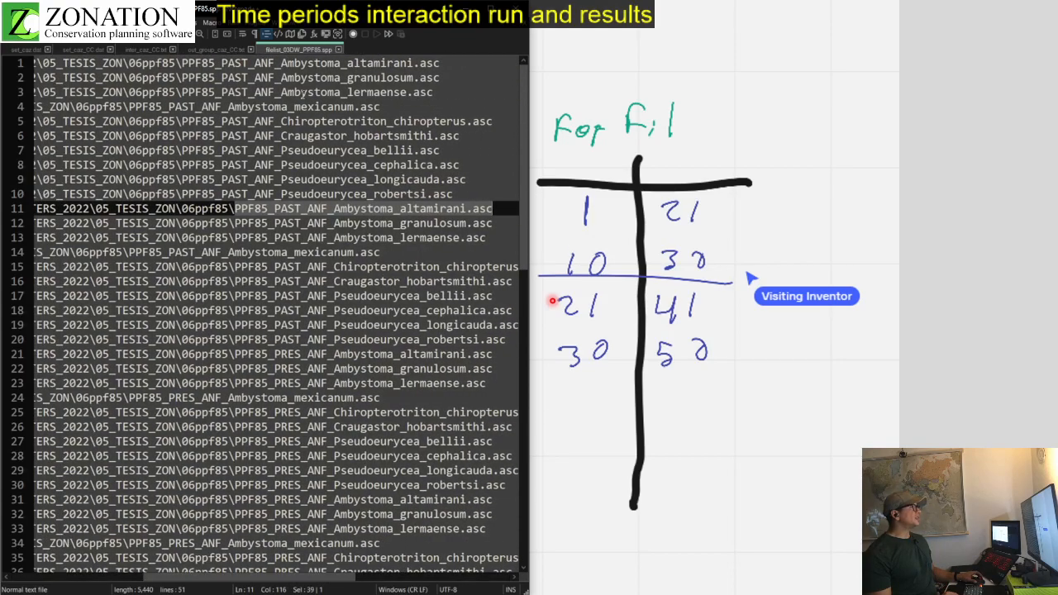
left_click_drag(217, 63, 401, 63)
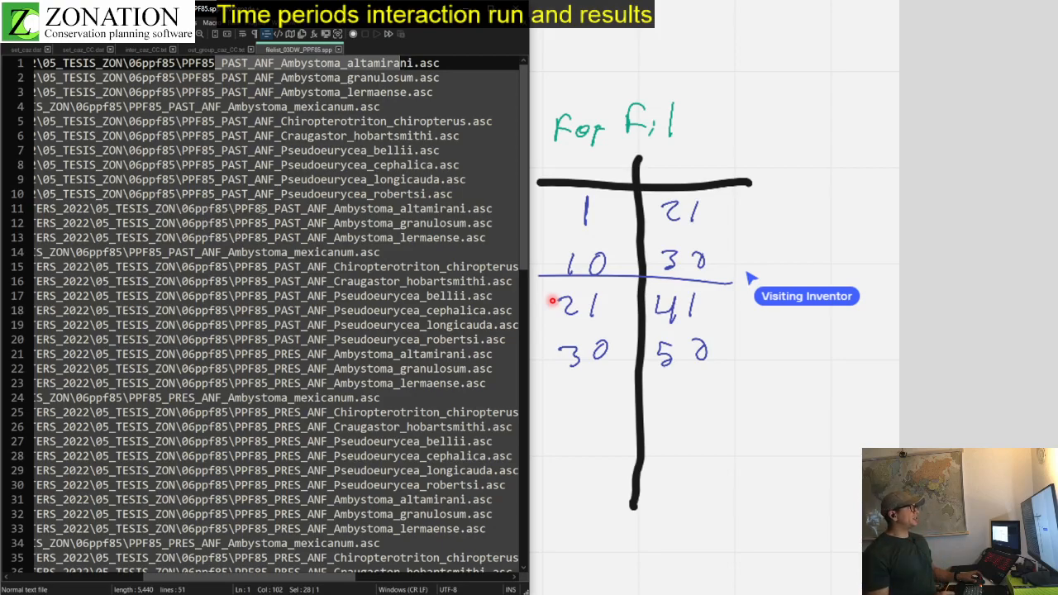
left_click_drag(273, 208, 452, 209)
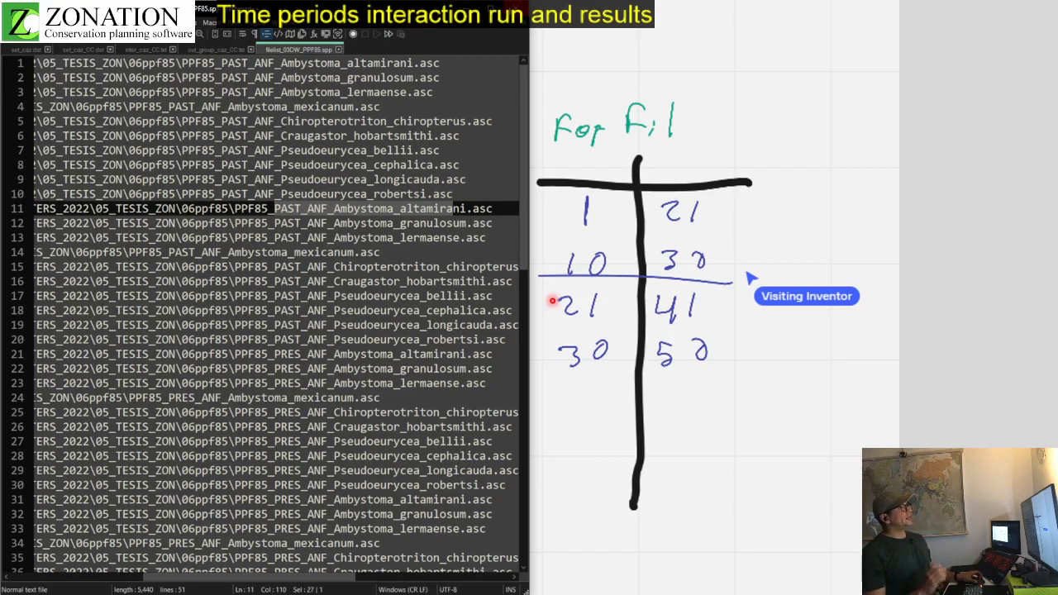
left_click(509, 8)
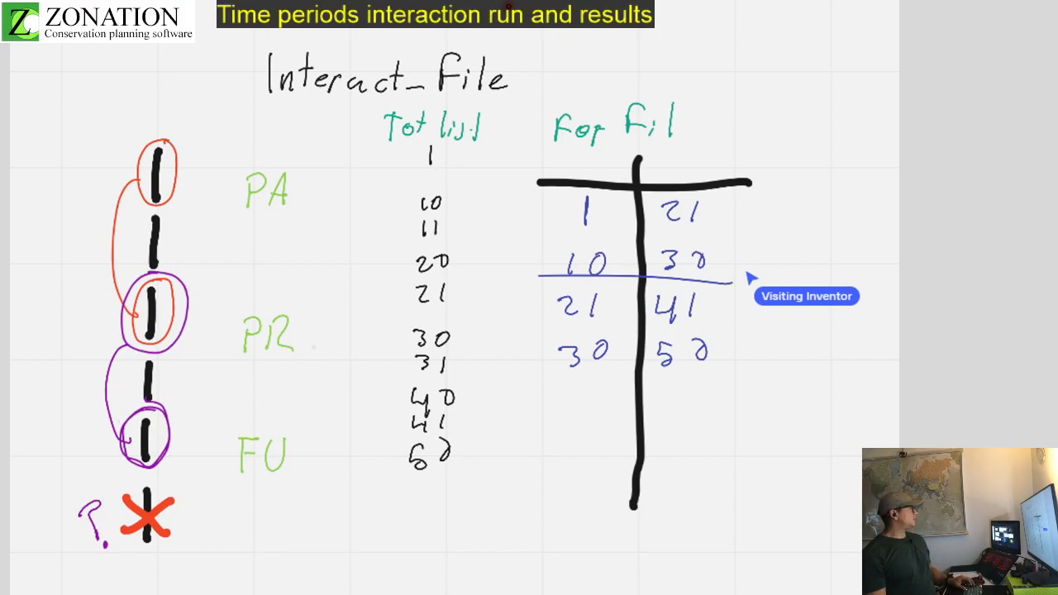
Step: Switch to Zonation, expand the loaded project and queue a run of the OUTPUT_03DW/PPF85_caz_CC.txt instance
key("alt+Tab")
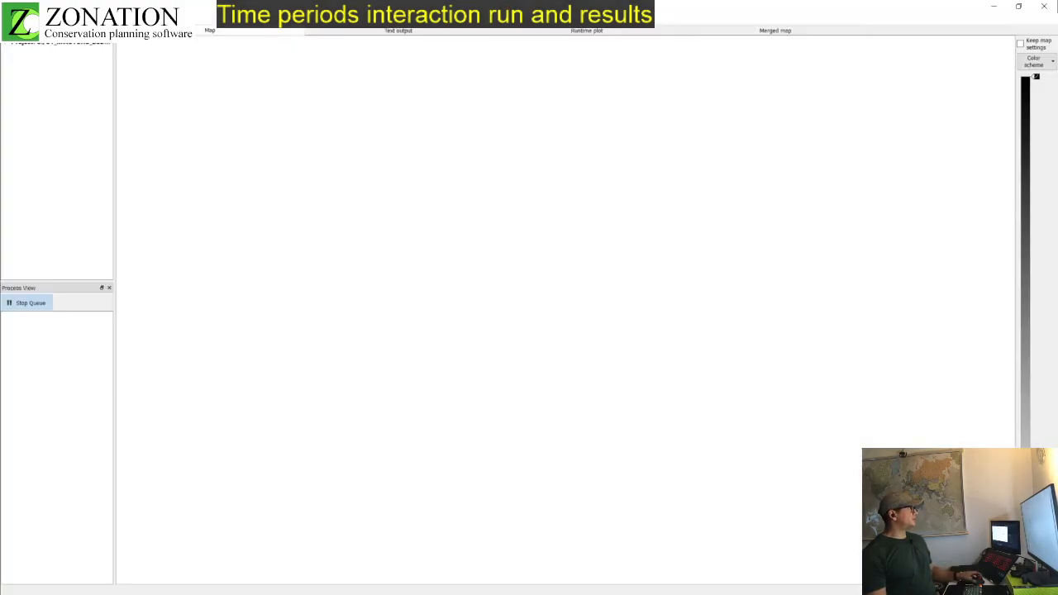
left_click_drag(114, 123, 273, 123)
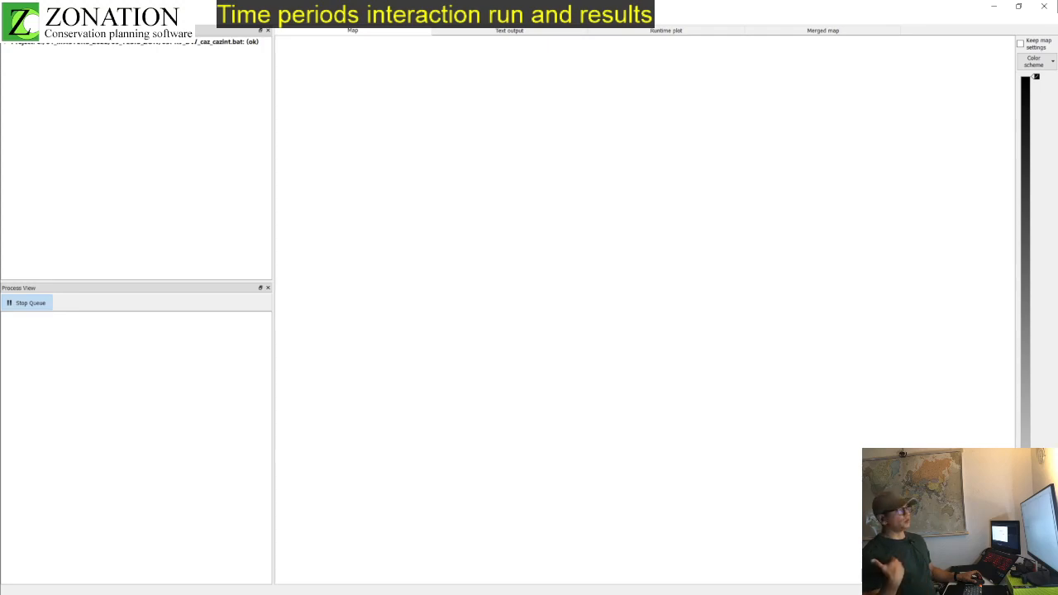
left_click(5, 48)
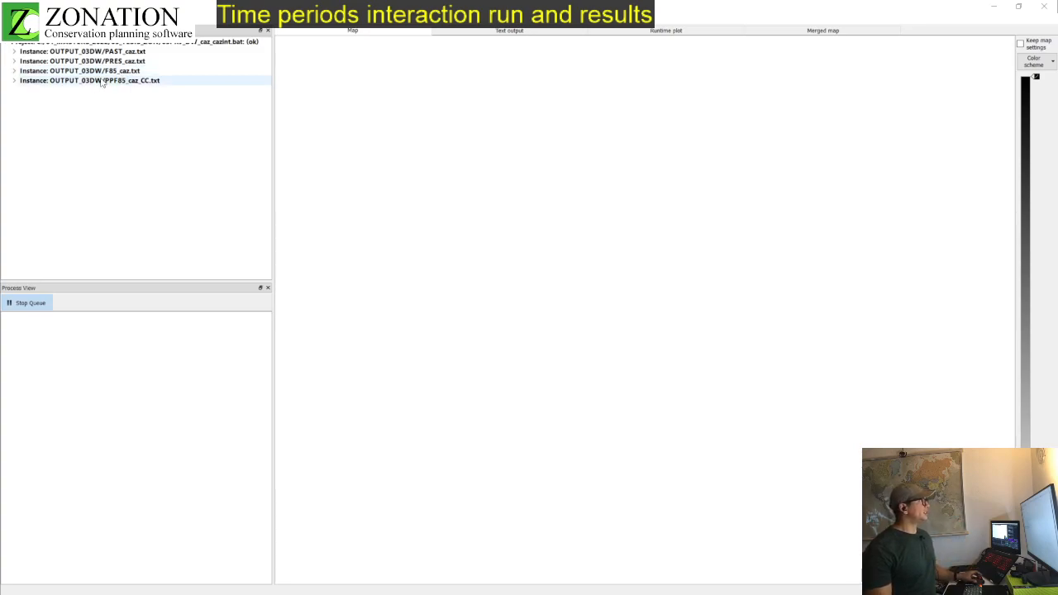
left_click(14, 81)
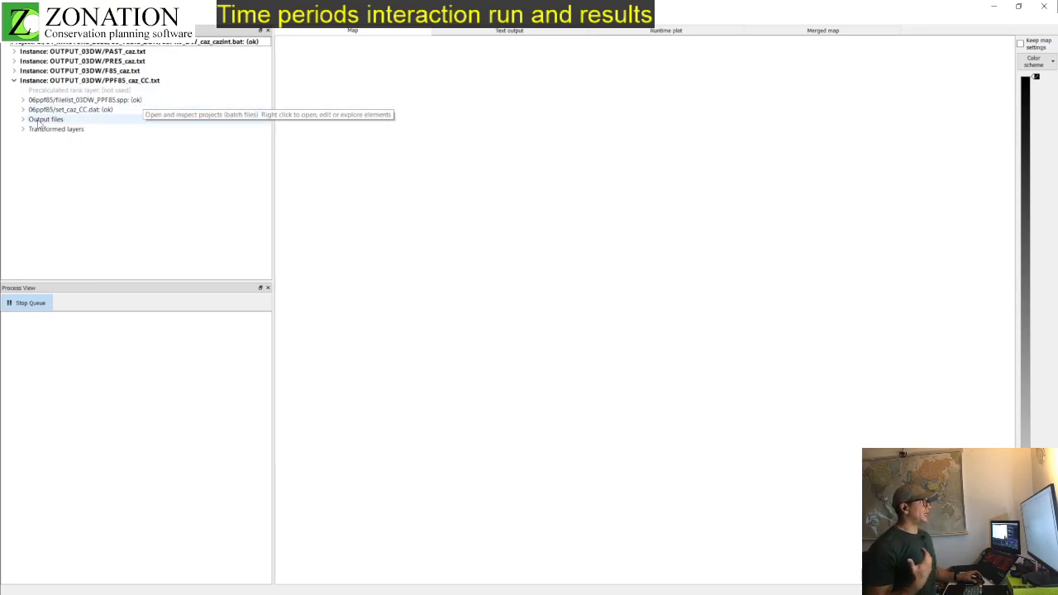
right_click(140, 84)
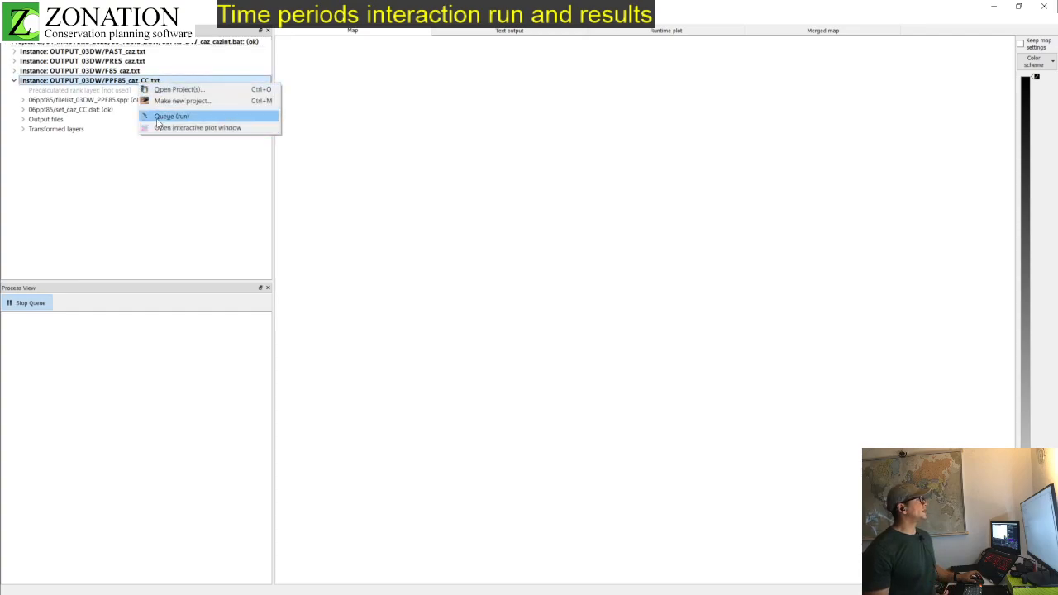
left_click(158, 117)
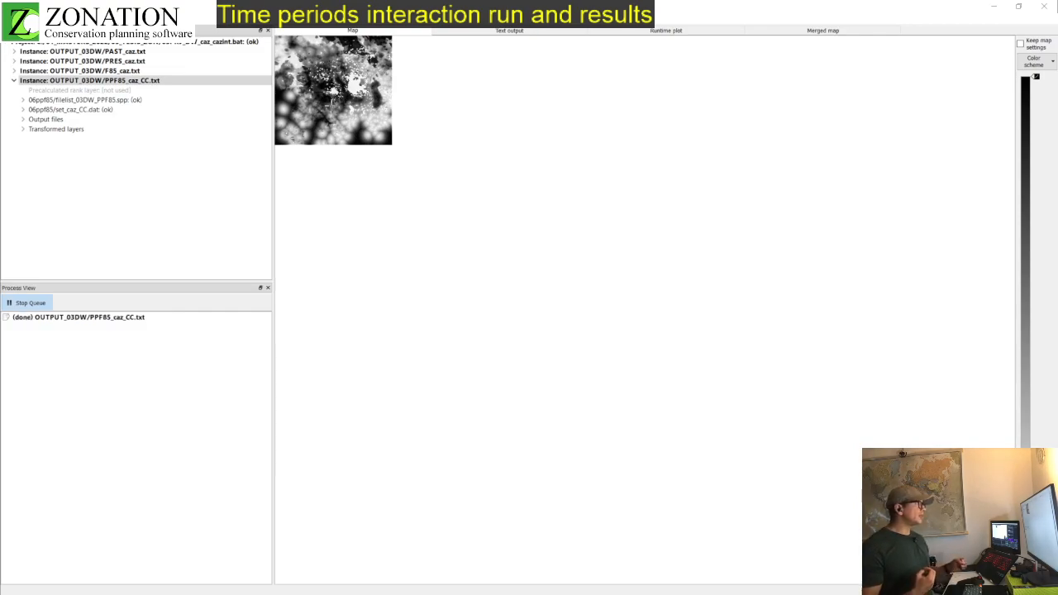
Step: Enlarge and centre the result map, apply the Classic Zonation color scheme, and display the runtime plots
scroll(340, 100, "up", 1)
scroll(342, 97, "up", 4)
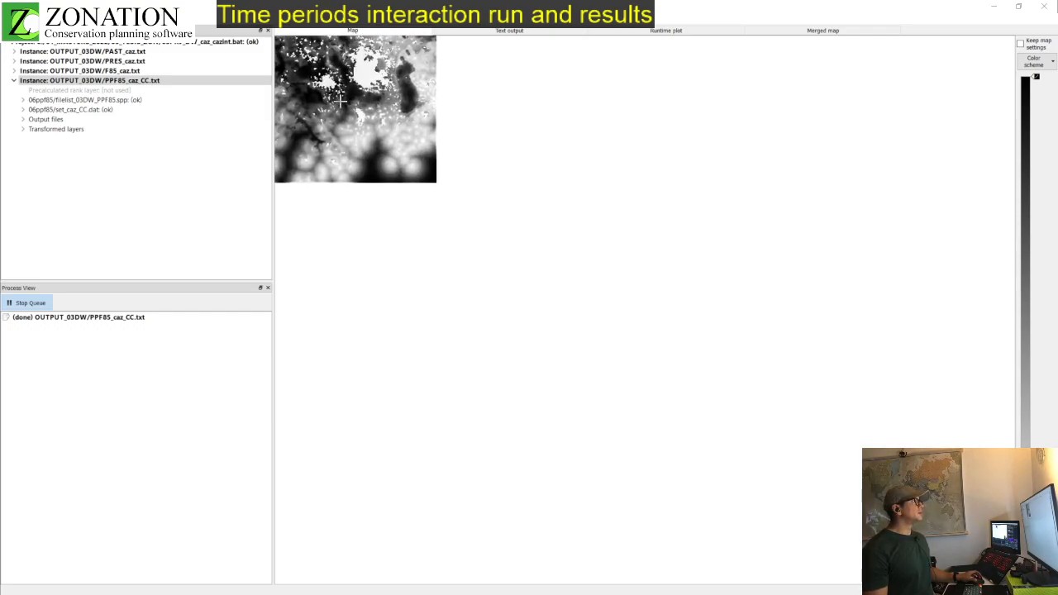
left_click_drag(347, 92, 547, 256)
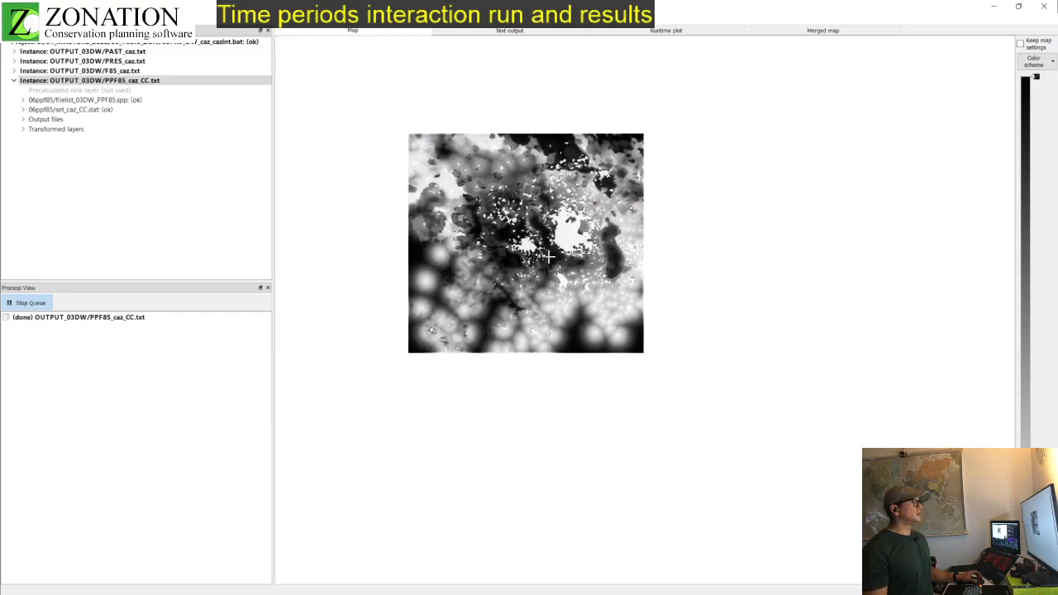
scroll(548, 256, "up", 3)
scroll(548, 256, "up", 2)
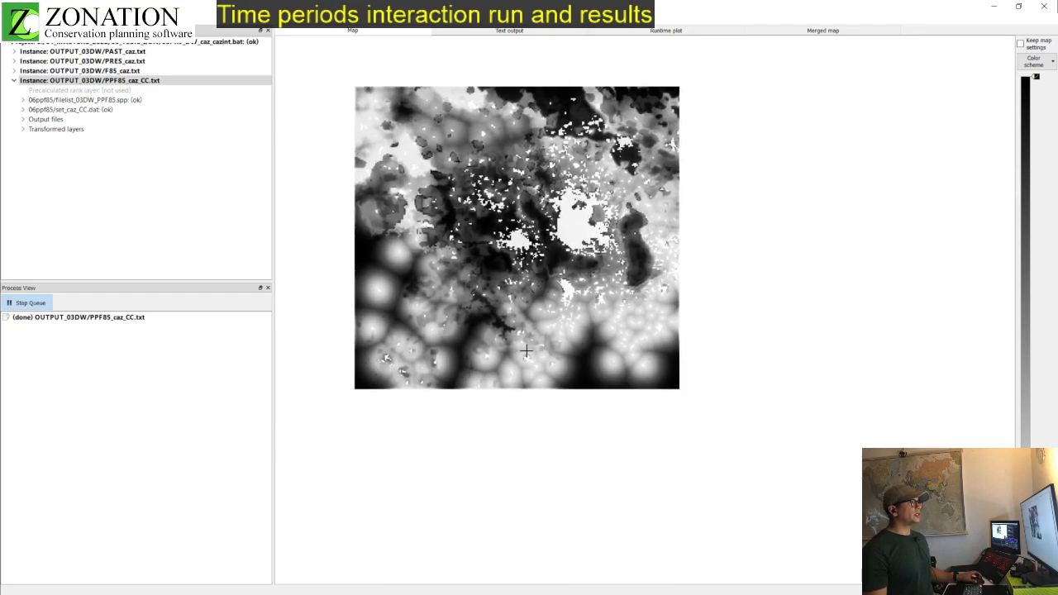
left_click(1042, 64)
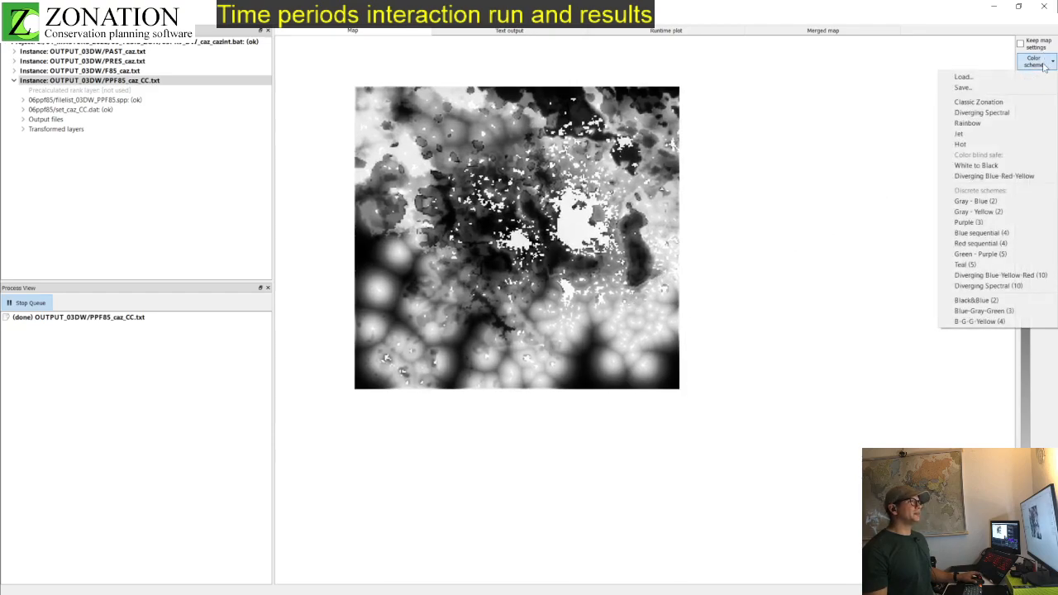
left_click(1007, 102)
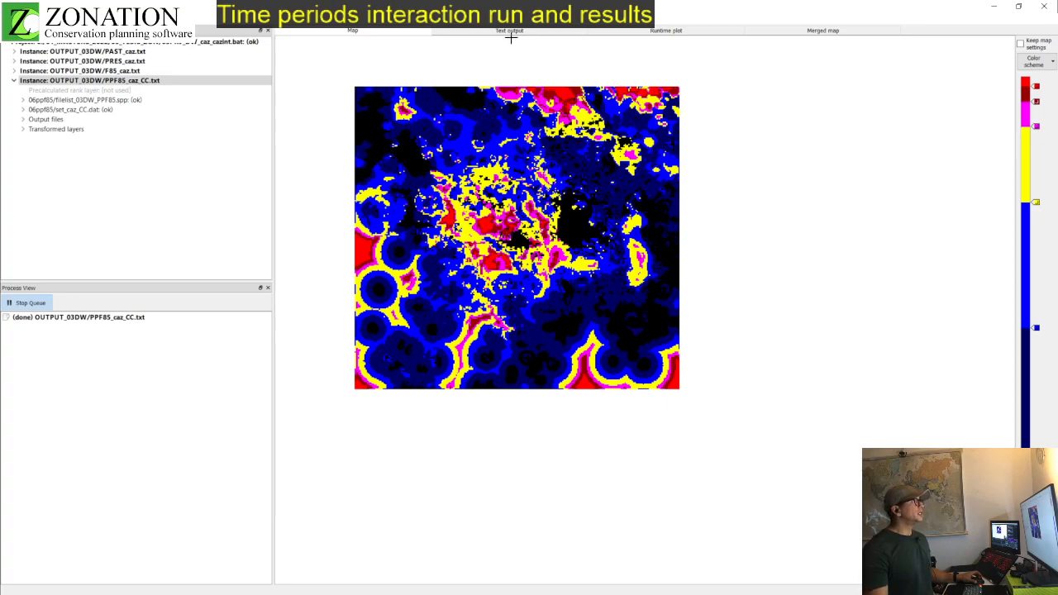
left_click(665, 31)
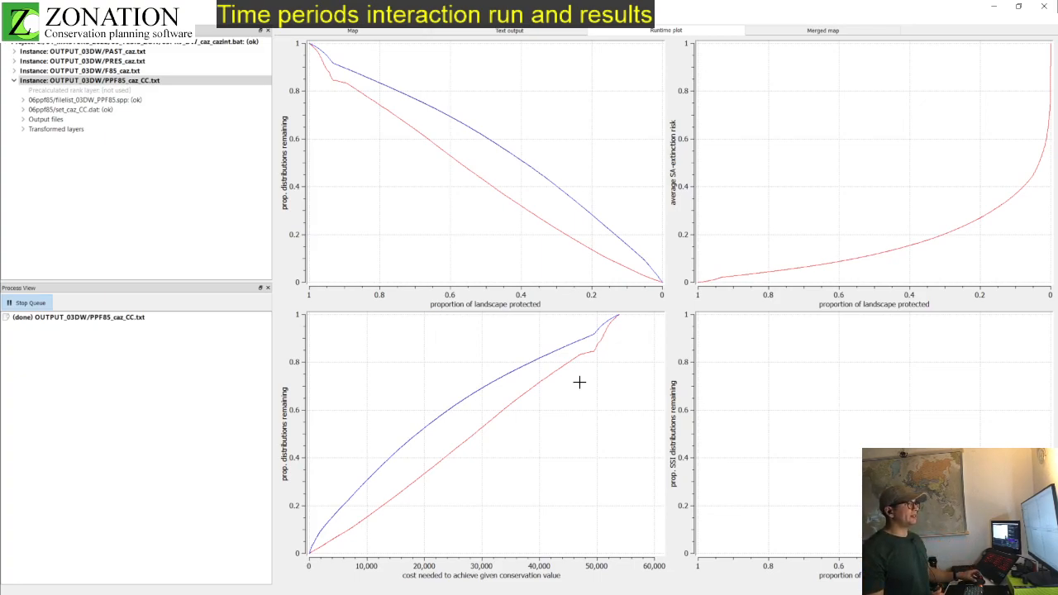
Step: Switch to ArcGIS Pro and hide the PPF85 15% layer in the Prioritizations map
left_click(995, 7)
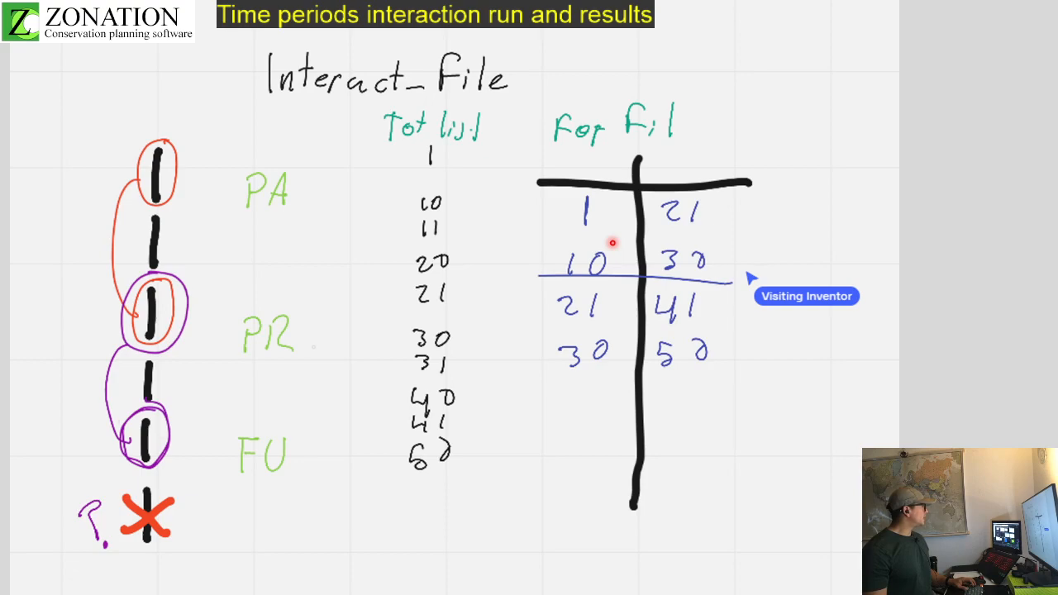
key("alt+Tab")
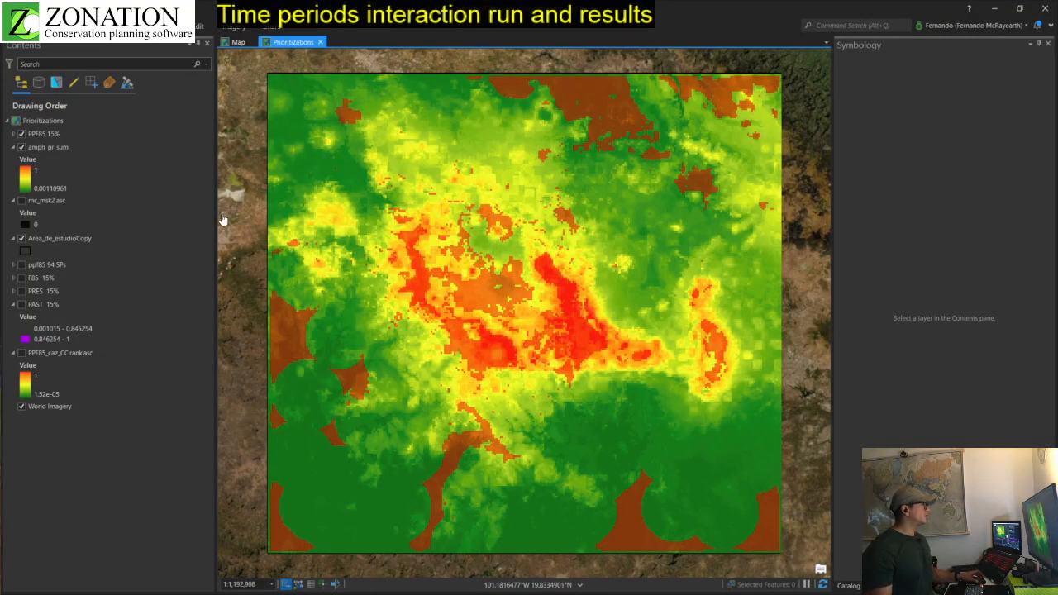
left_click(23, 238)
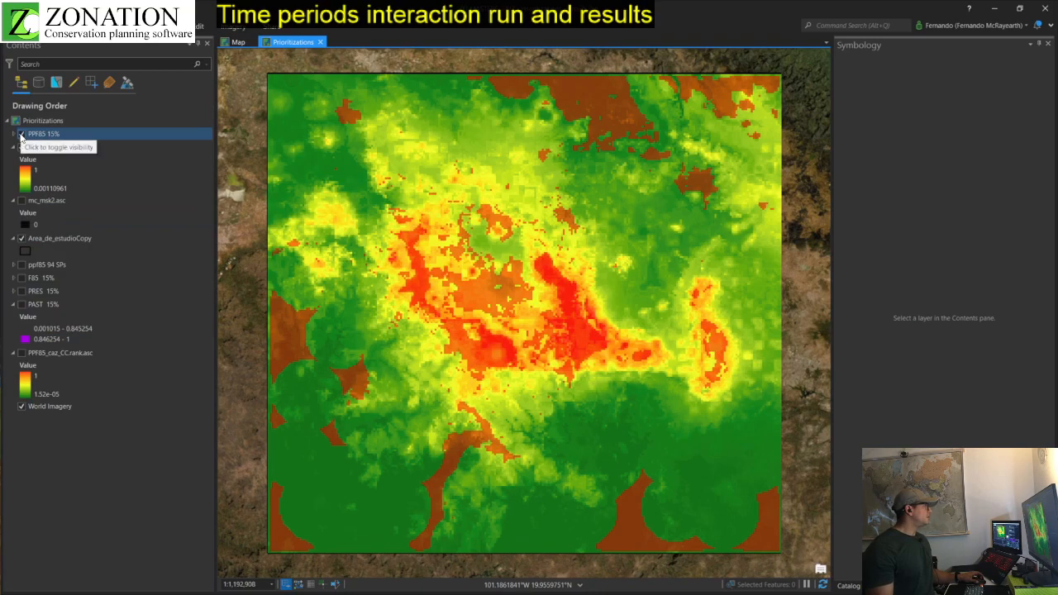
left_click(21, 134)
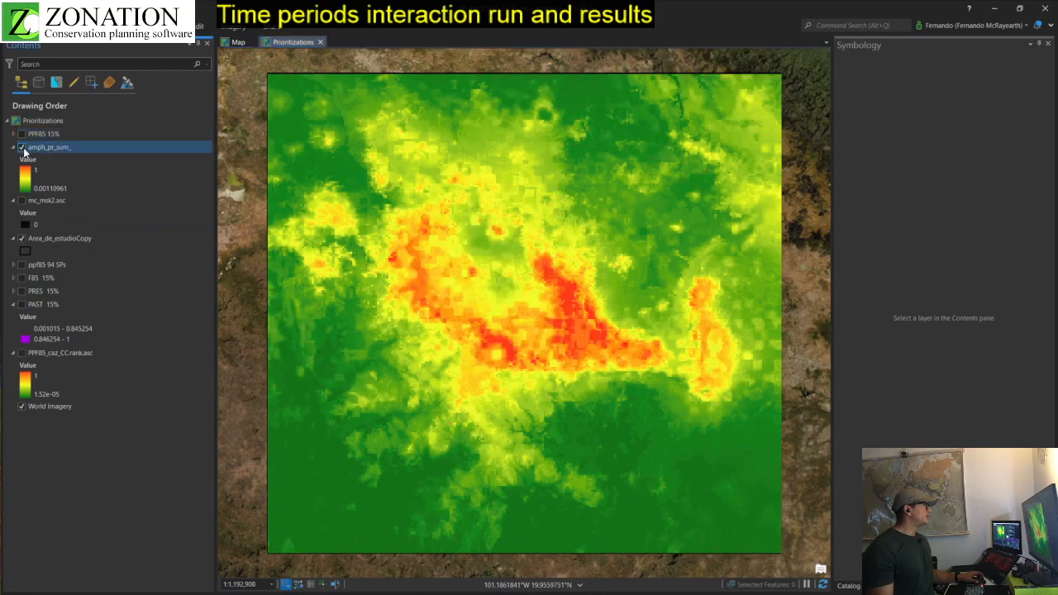
Step: Show PPF85_caz_CC.rank.asc instead of amph_pr_sum_, compare it with the result map in Zonation, and return to ArcGIS Pro
left_click(22, 148)
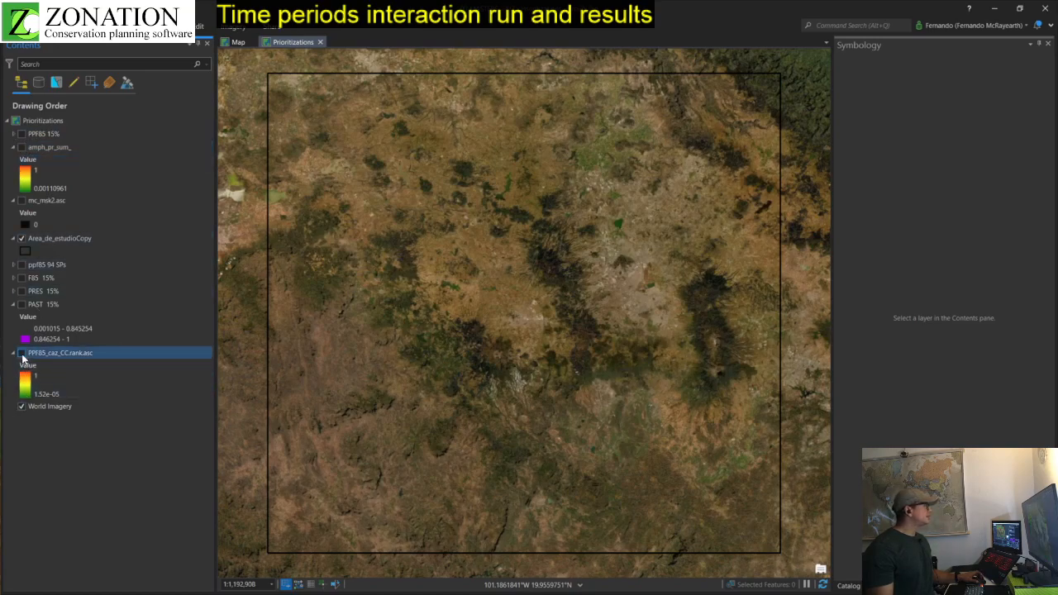
left_click(22, 353)
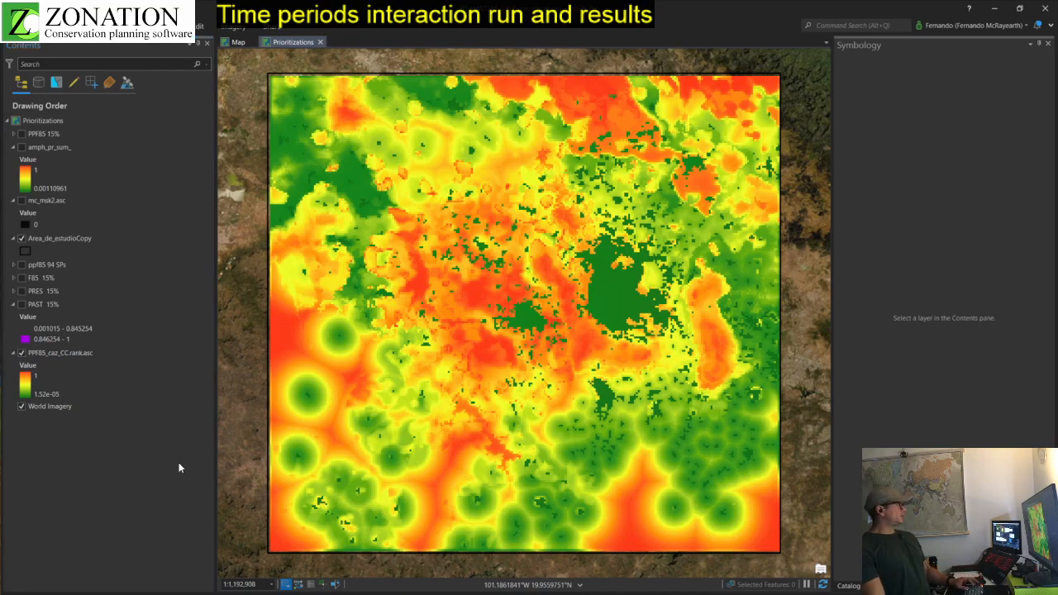
key("alt+Tab")
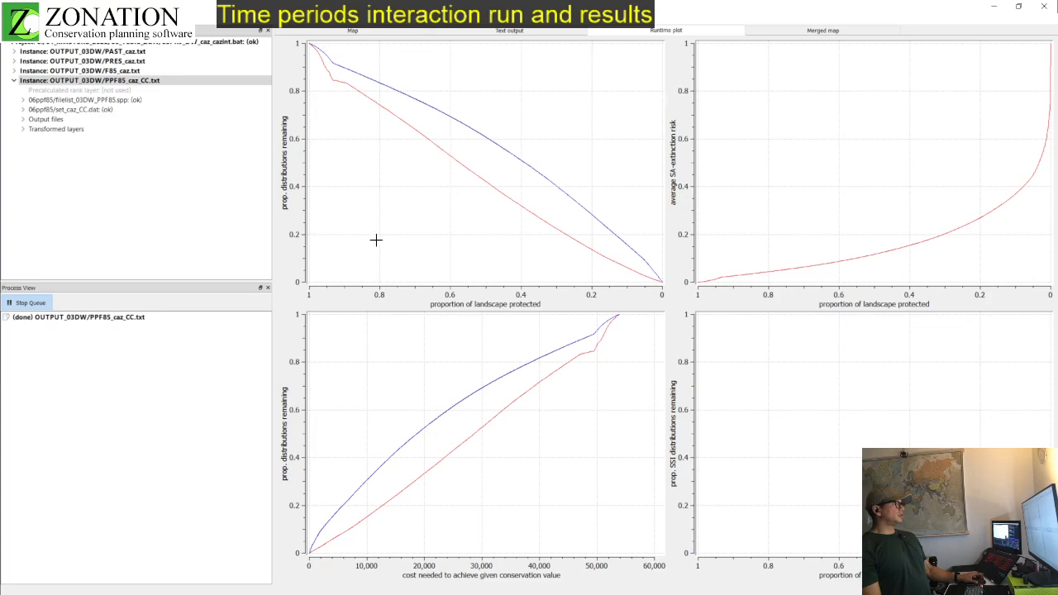
left_click(351, 31)
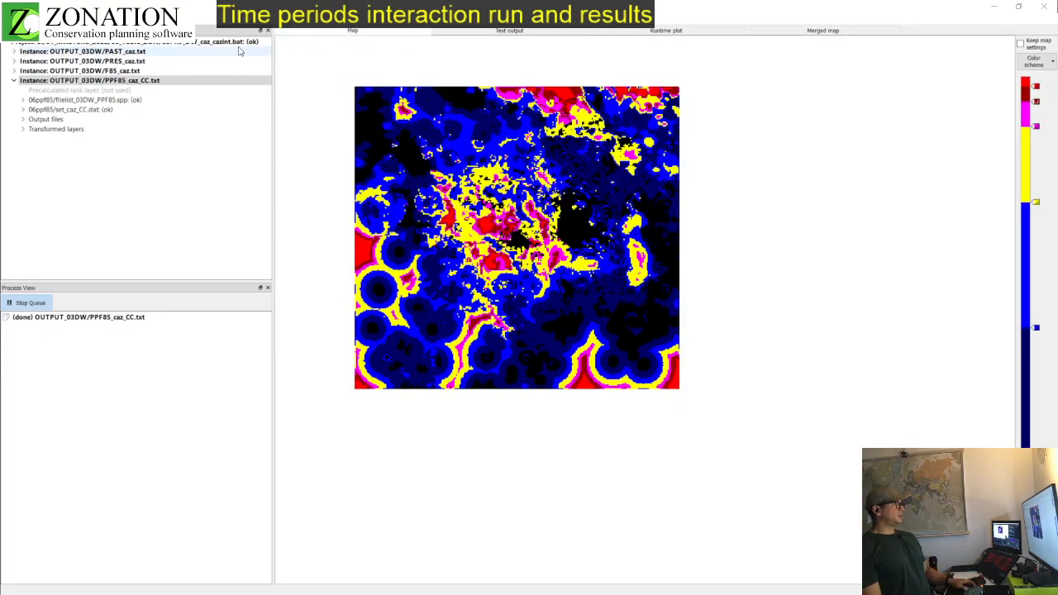
key("alt+Tab")
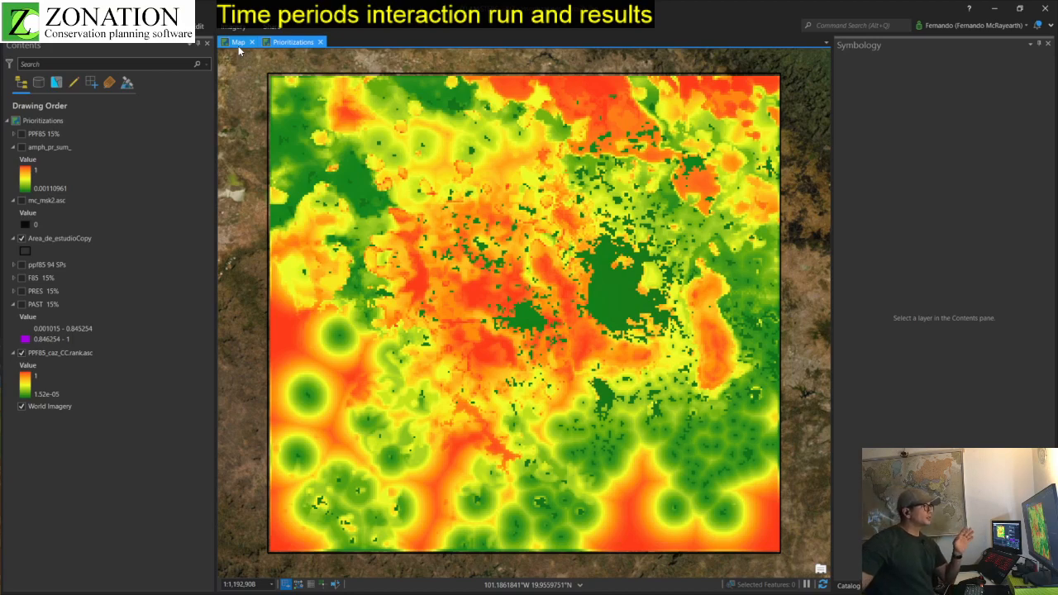
Step: Hide the PPF85_caz_CC.rank.asc layer and display the PPF85 15% priority areas over the World Imagery basemap
left_click(81, 388)
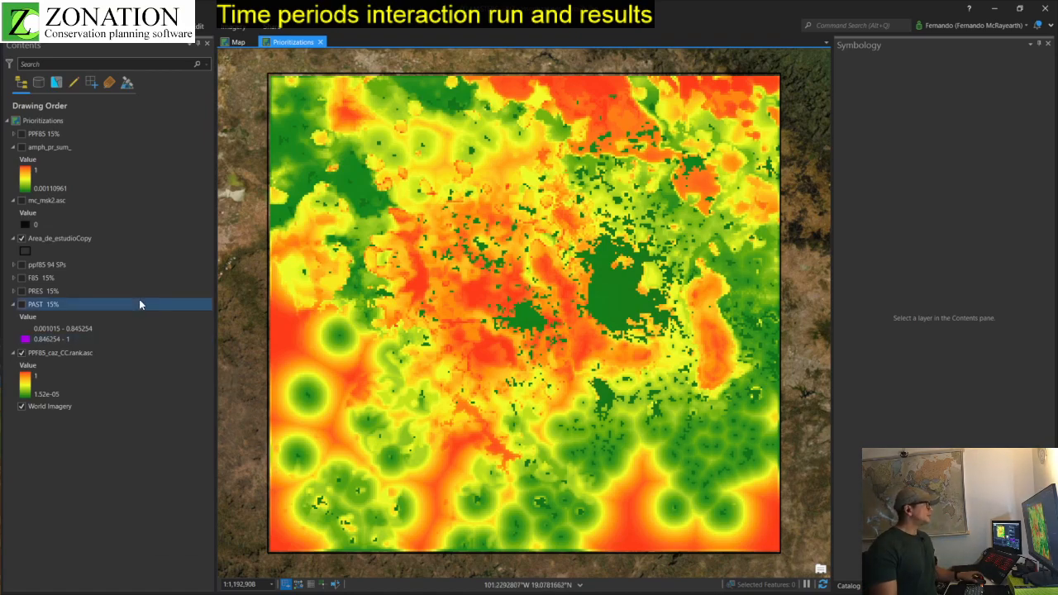
left_click(21, 354)
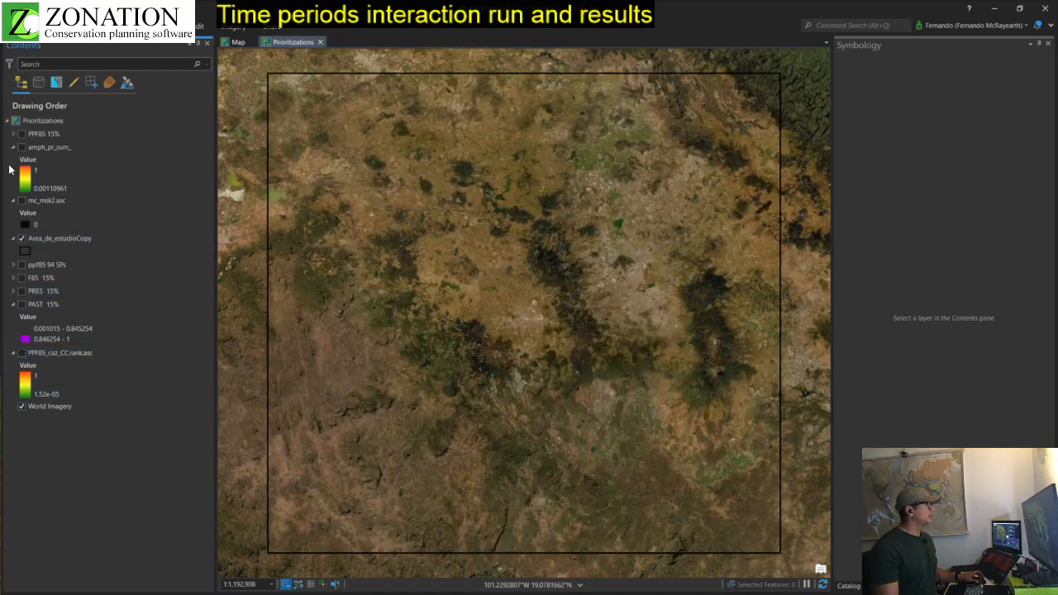
left_click(22, 134)
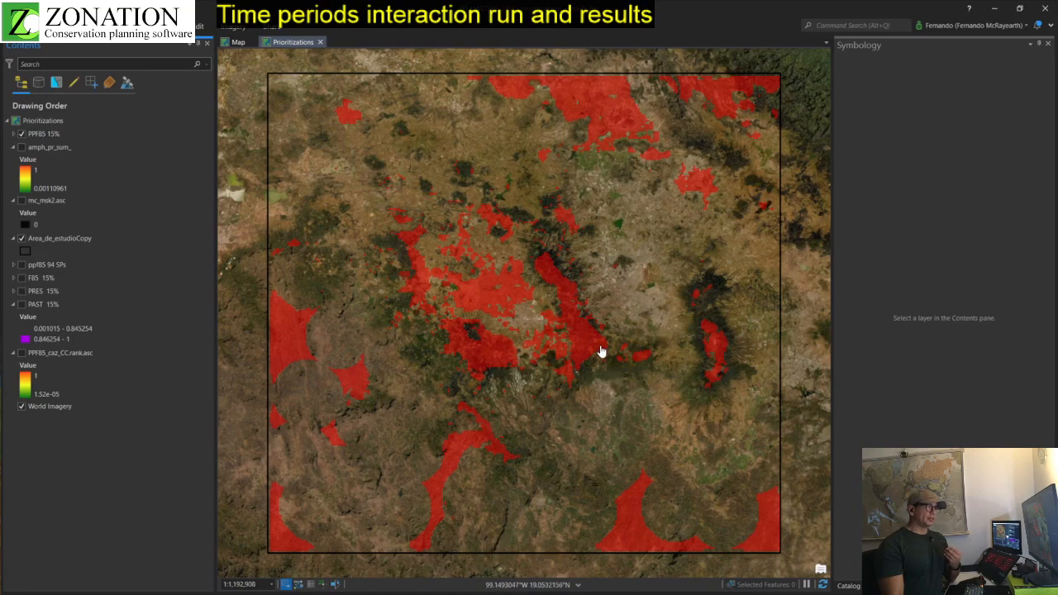
Step: Compare the PPF85 15% priority areas in the central mountains with the underlying imagery by alternating the layer's visibility, leaving it hidden
scroll(710, 365, "up", 1)
scroll(710, 365, "up", 2)
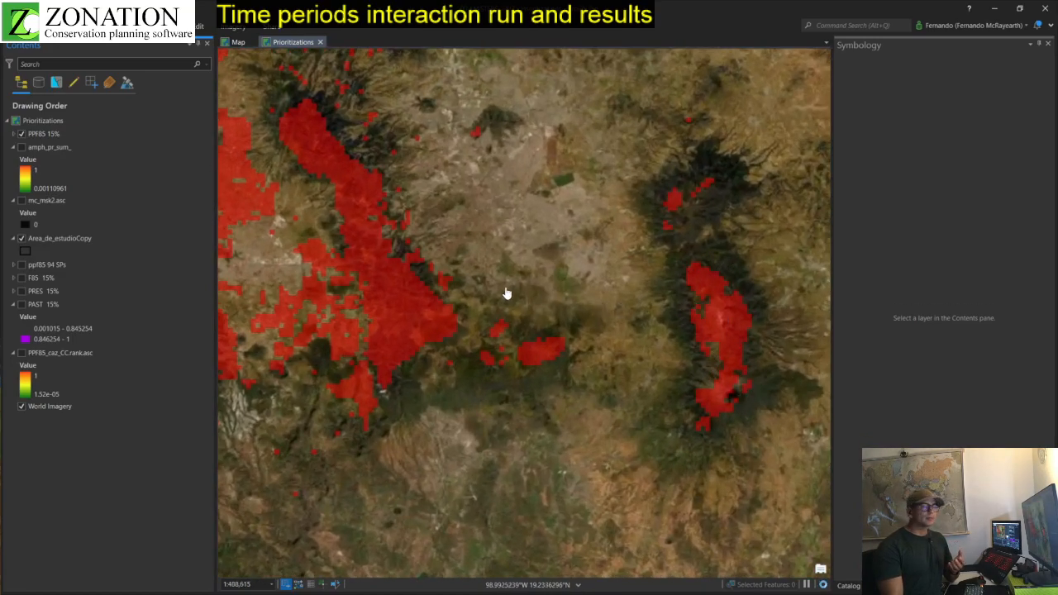
left_click_drag(323, 295, 609, 338)
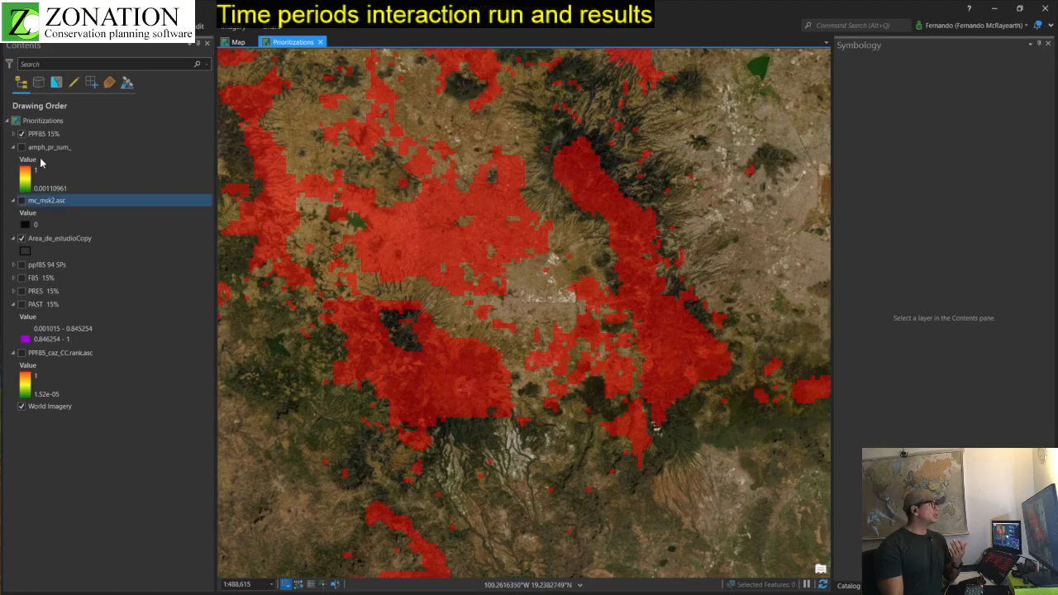
left_click(21, 134)
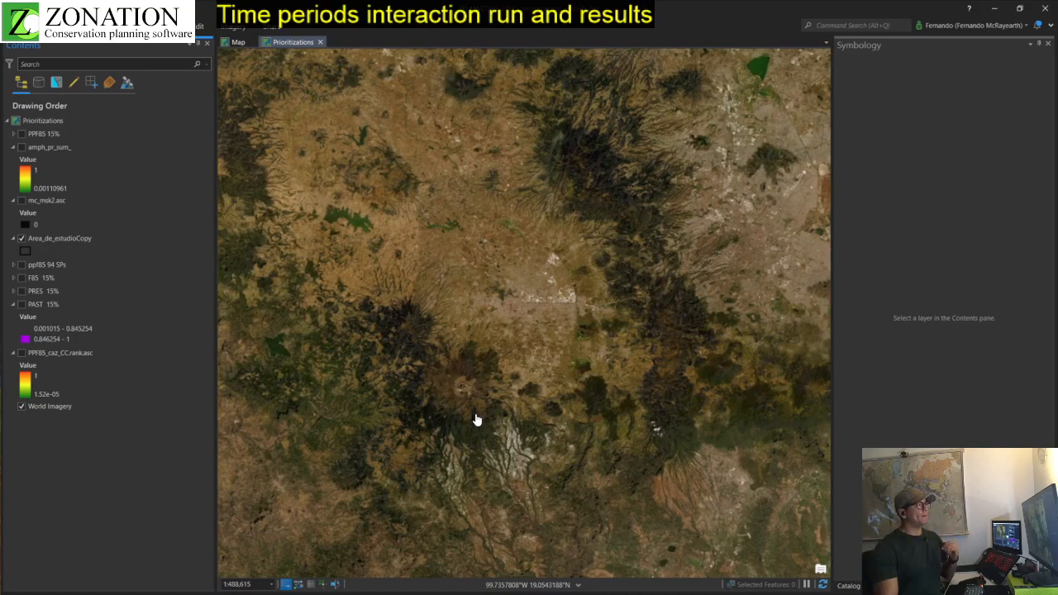
left_click(54, 134)
left_click(22, 135)
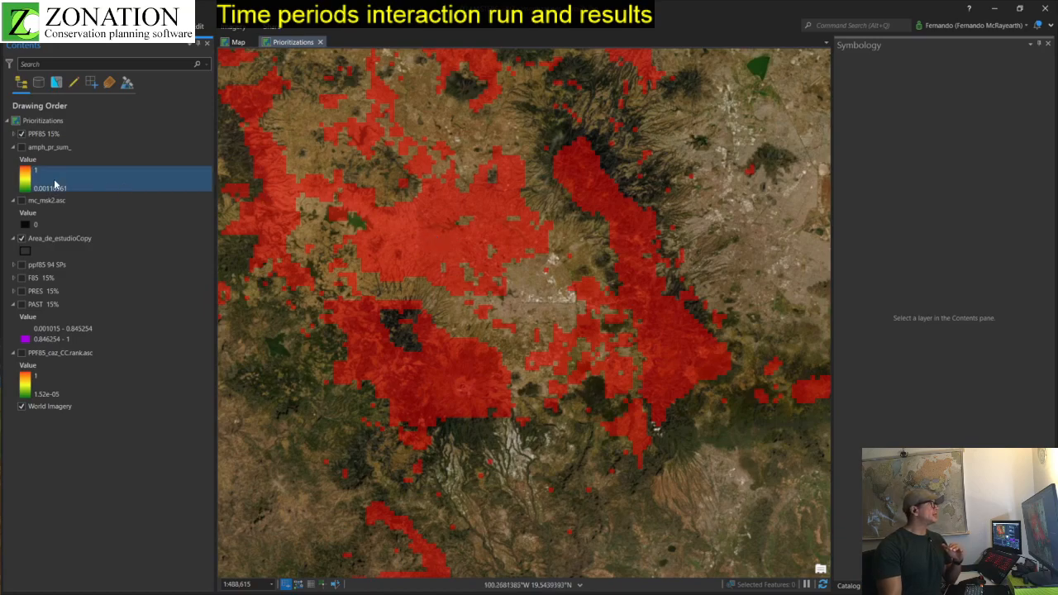
left_click(21, 134)
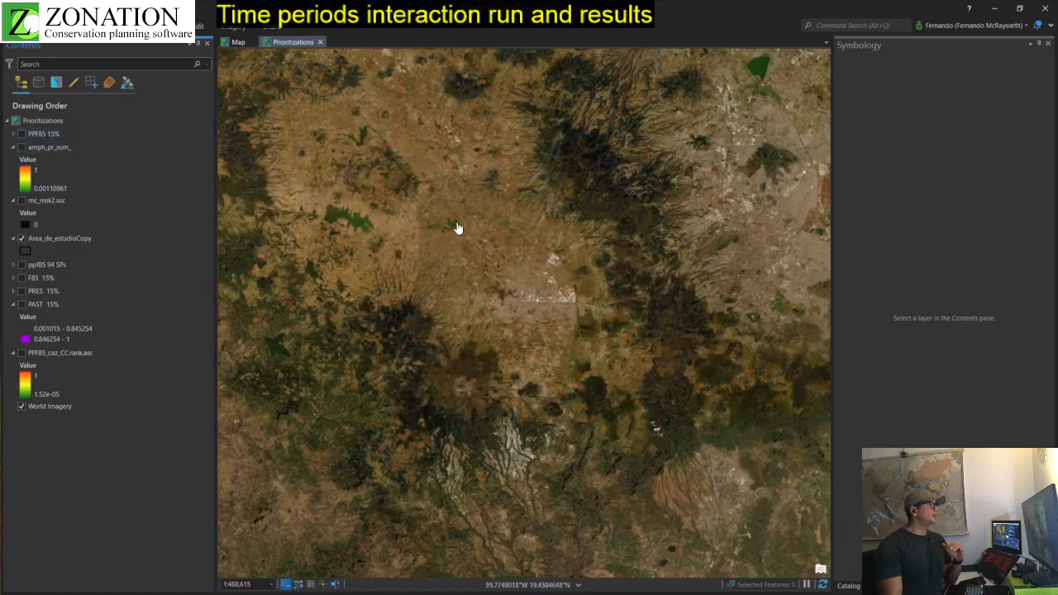